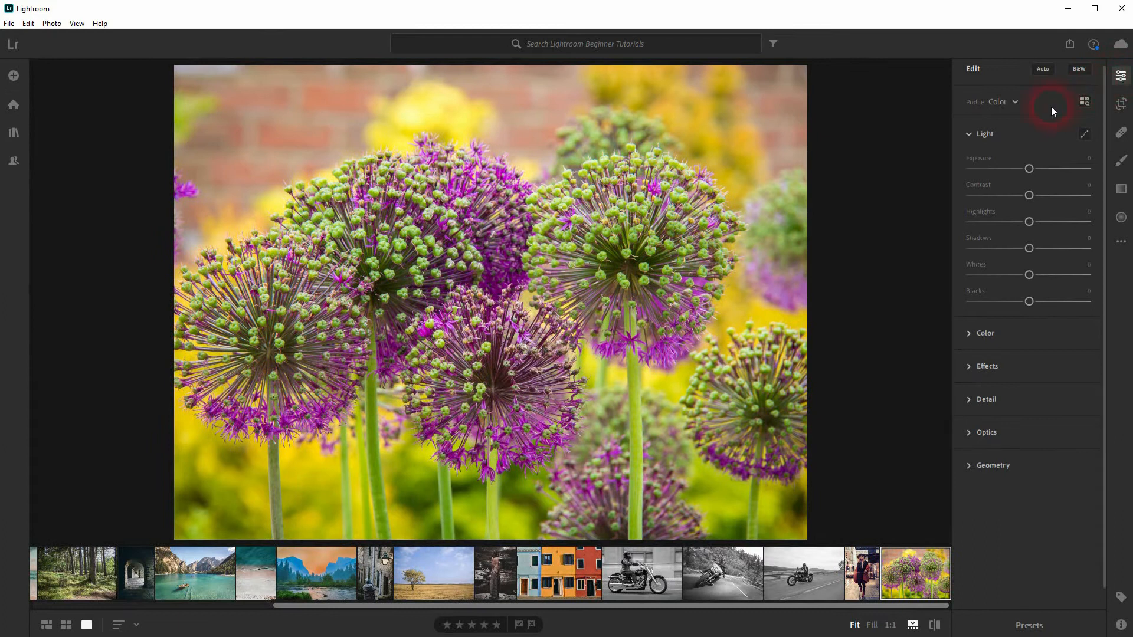
Set the flower photo's Exposure to -0.56, Contrast +12, Highlights -64, Shadows +58, Whites -7 and Blacks +10, and compare with the original
{"action": "left_click", "coordinate": [991, 133]}
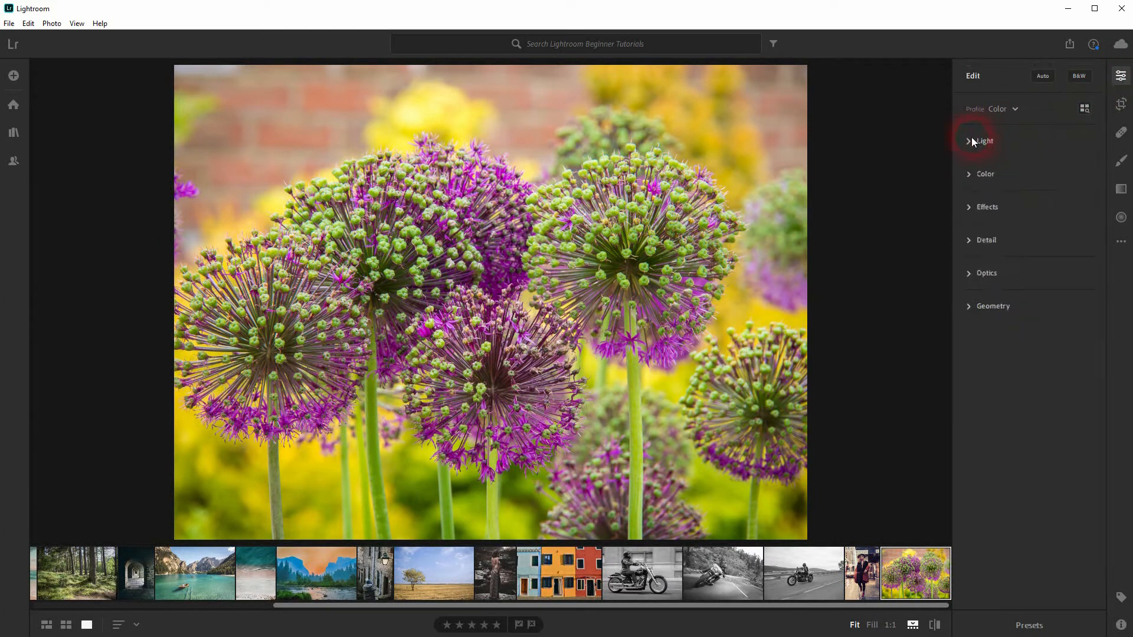
{"action": "left_click", "coordinate": [972, 140]}
{"action": "mouse_move", "coordinate": [1036, 179]}
{"action": "left_mouse_down"}
{"action": "mouse_move", "coordinate": [977, 178]}
{"action": "mouse_move", "coordinate": [1024, 184]}
{"action": "mouse_move", "coordinate": [1021, 175]}
{"action": "left_mouse_up"}
{"action": "left_click_drag", "start_coordinate": [1029, 203], "coordinate": [1025, 284]}
{"action": "left_click_drag", "start_coordinate": [1026, 314], "coordinate": [1042, 307]}
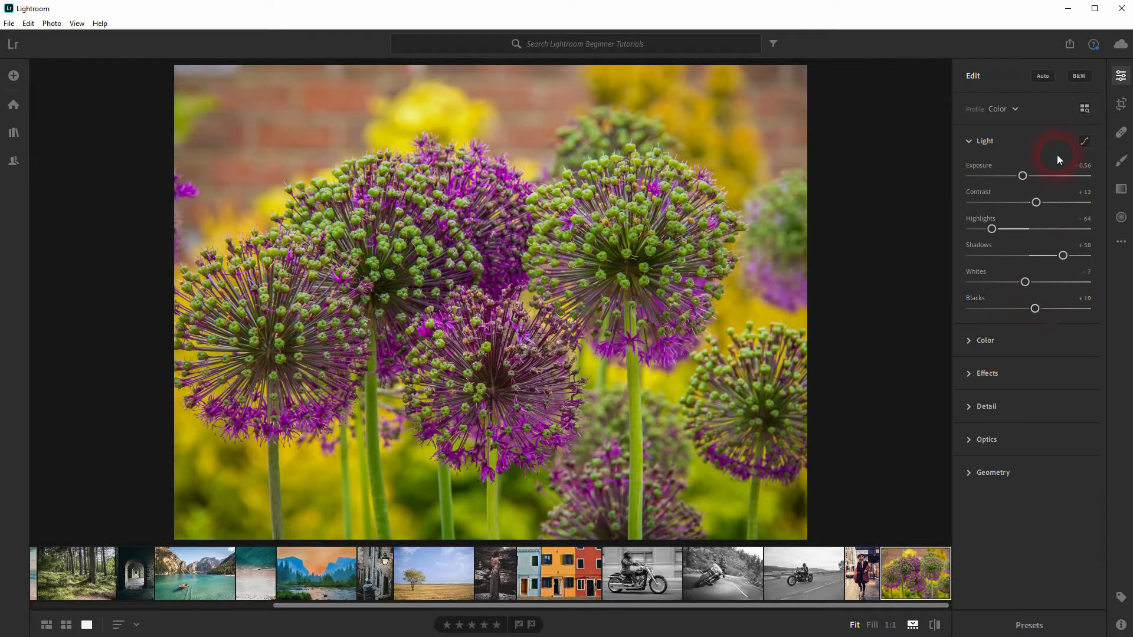
{"action": "left_click", "coordinate": [934, 625]}
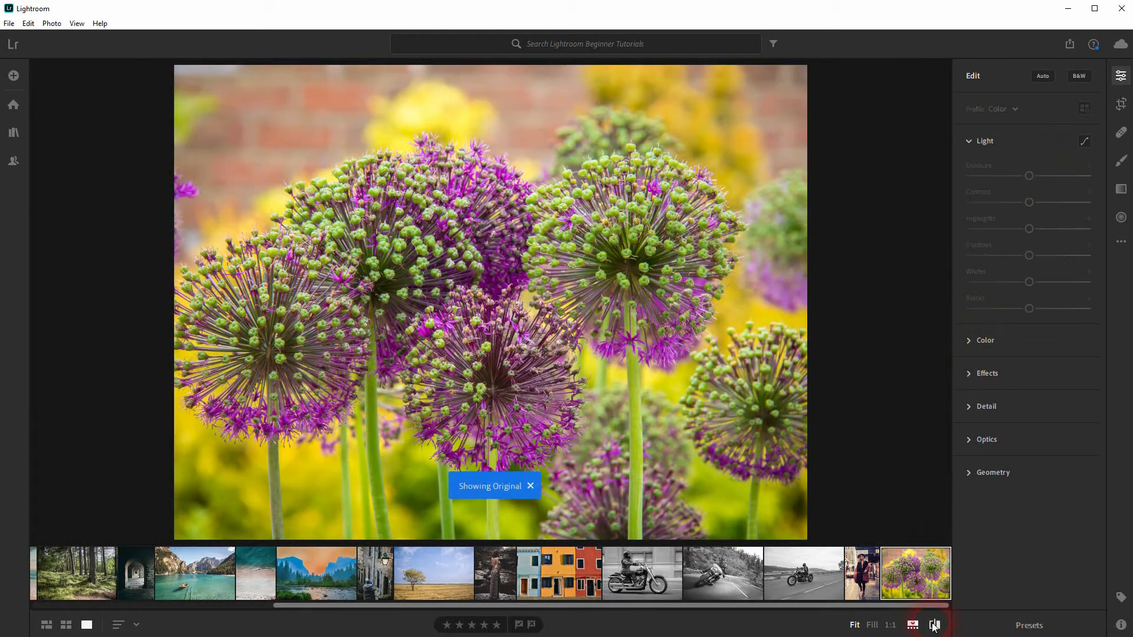
{"action": "left_click", "coordinate": [936, 626]}
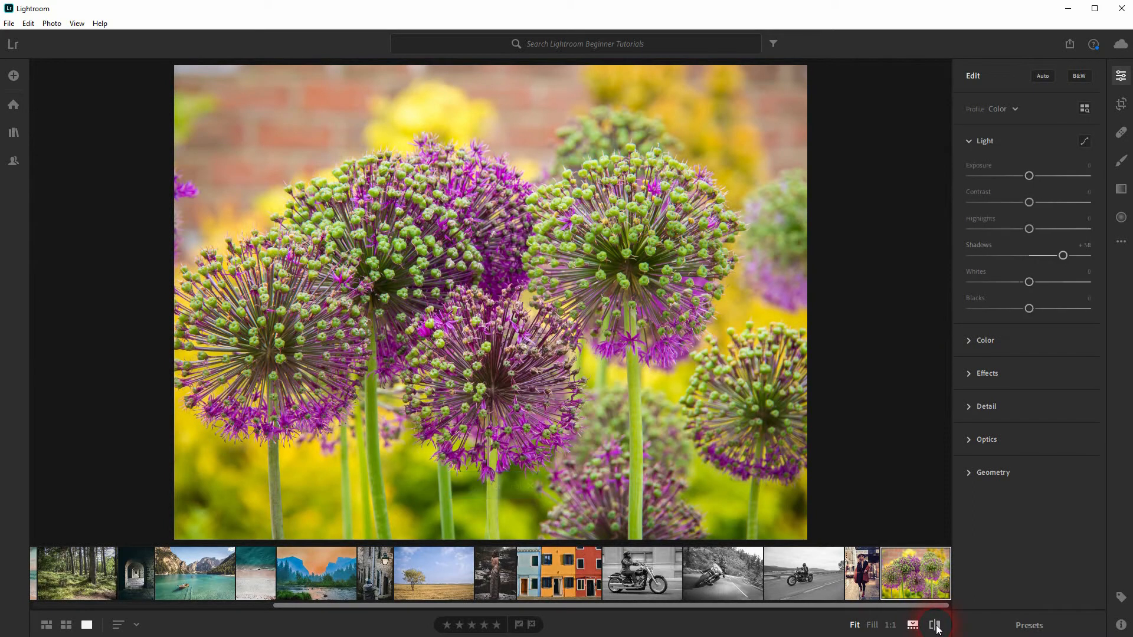
Shape the flower photo's Tone Curve into a gentle S, lowering the dark tones slightly and raising the bright ones
{"action": "left_click", "coordinate": [1085, 141]}
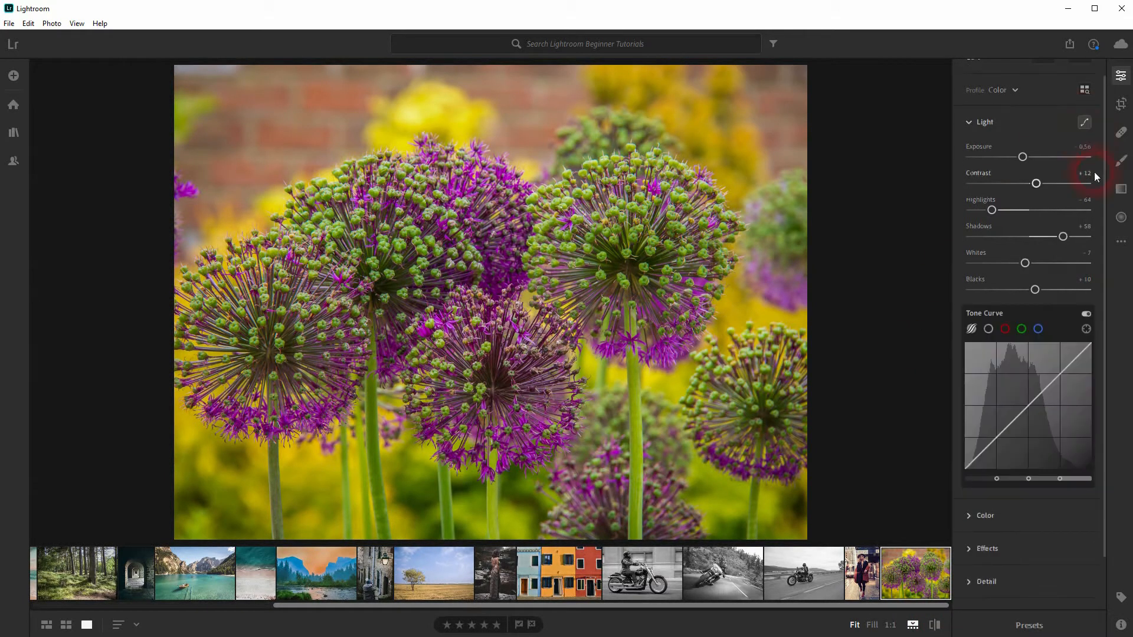
{"action": "left_click_drag", "start_coordinate": [999, 446], "coordinate": [999, 460]}
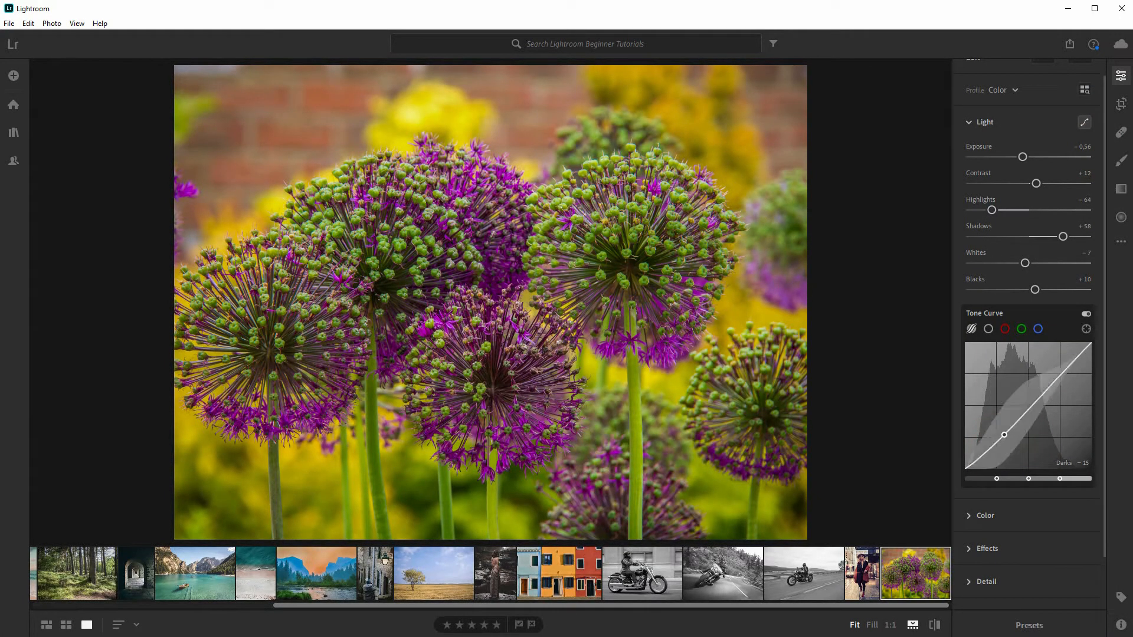
{"action": "left_click_drag", "start_coordinate": [1032, 425], "coordinate": [1033, 425]}
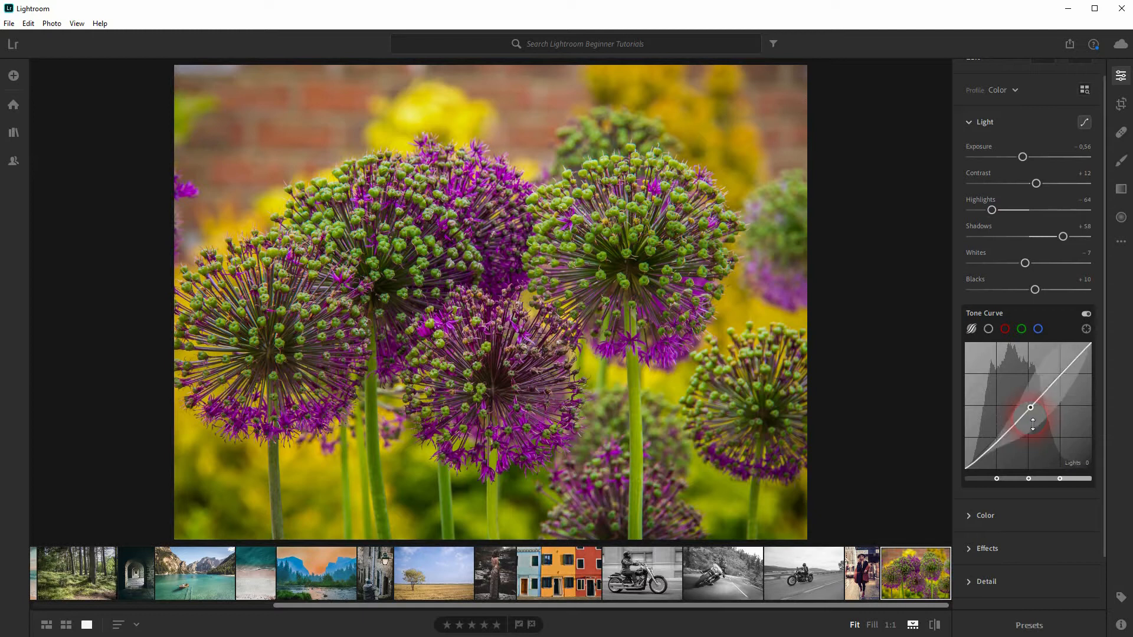
{"action": "left_click_drag", "start_coordinate": [1063, 379], "coordinate": [1062, 366]}
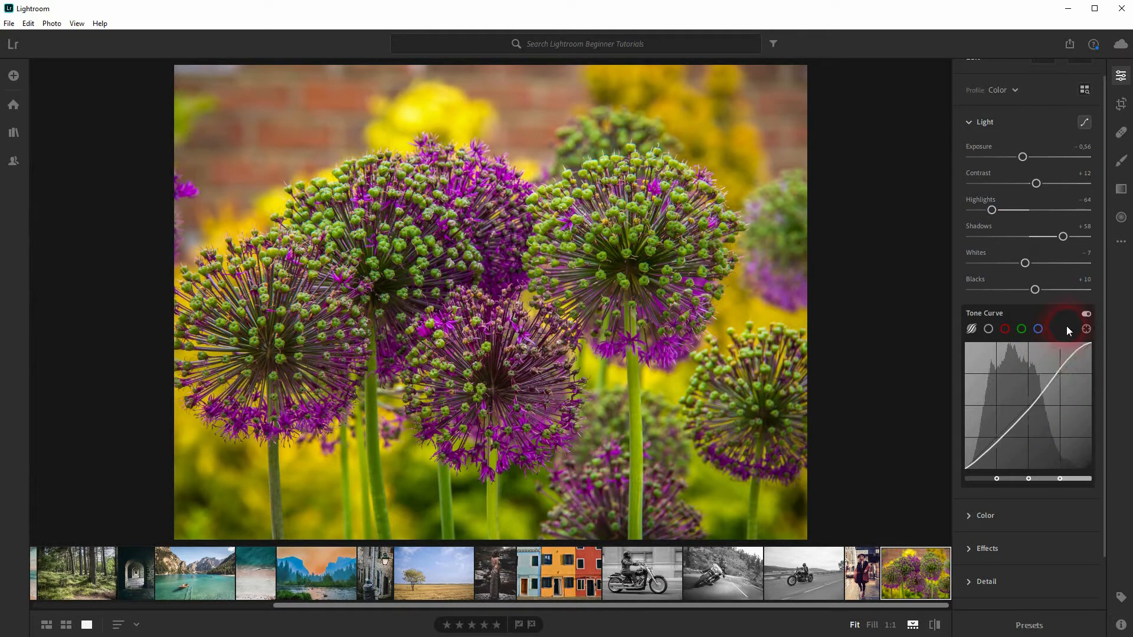
{"action": "left_click", "coordinate": [1086, 314]}
{"action": "left_click", "coordinate": [1086, 314]}
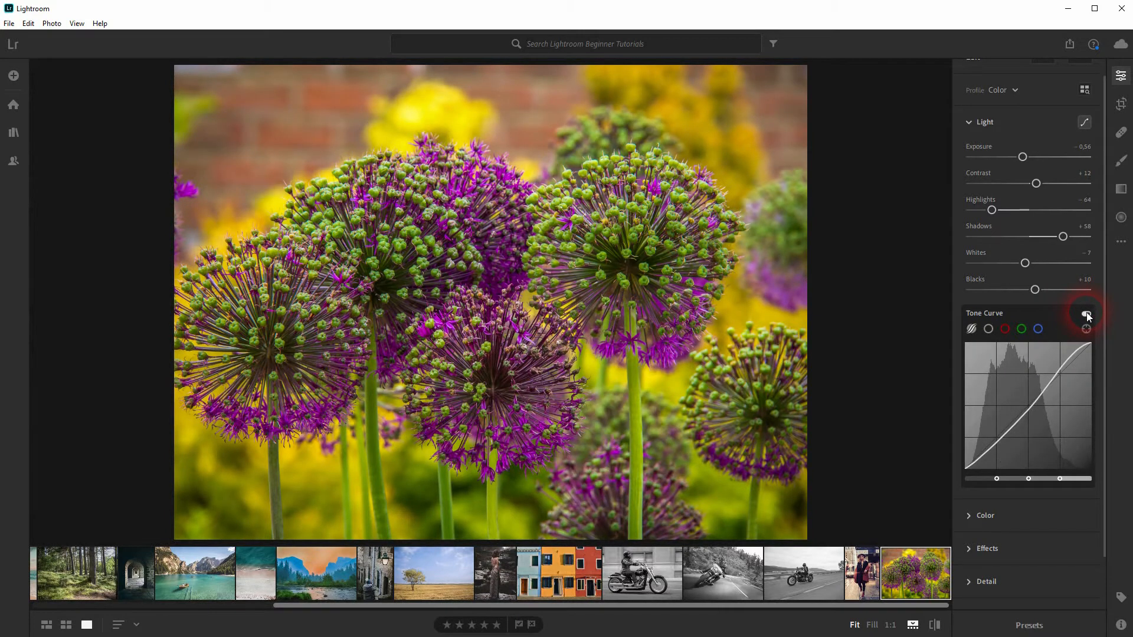
{"action": "left_click_drag", "start_coordinate": [997, 444], "coordinate": [1007, 495]}
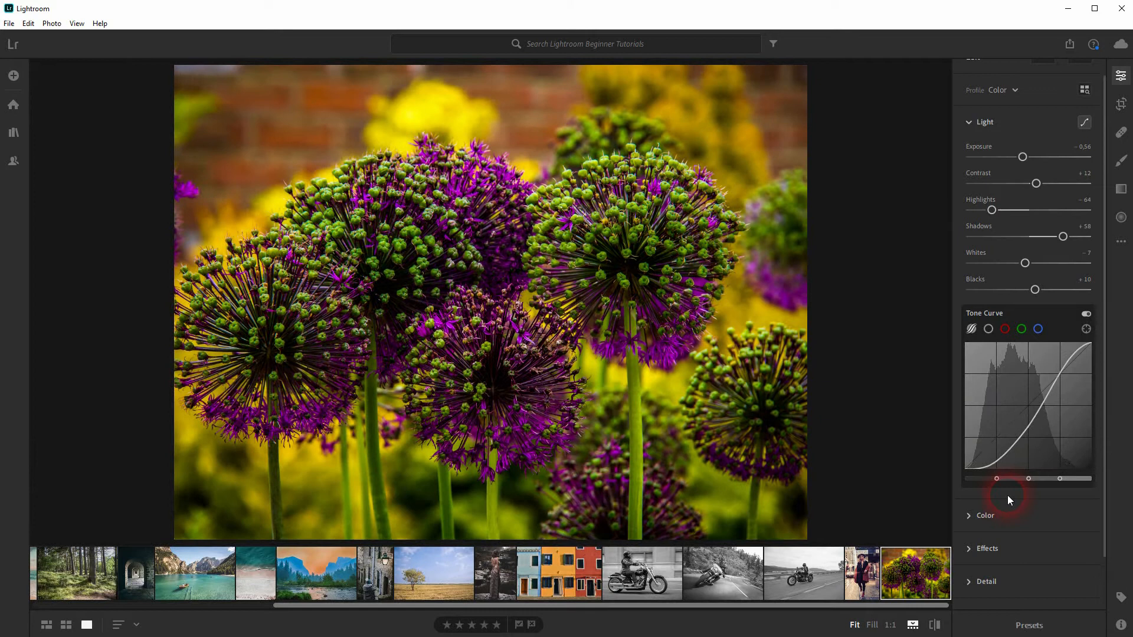
{"action": "mouse_move", "coordinate": [998, 453]}
{"action": "left_mouse_down"}
{"action": "mouse_move", "coordinate": [994, 462]}
{"action": "mouse_move", "coordinate": [997, 440]}
{"action": "left_mouse_up"}
Ease the flower photo's Highlights to -41, Shadows to +43 and Exposure to -0.51, and compare the edit with the original
{"action": "left_click_drag", "start_coordinate": [997, 209], "coordinate": [1005, 210]}
{"action": "left_click_drag", "start_coordinate": [1060, 239], "coordinate": [1056, 238]}
{"action": "left_click_drag", "start_coordinate": [1023, 156], "coordinate": [1023, 158]}
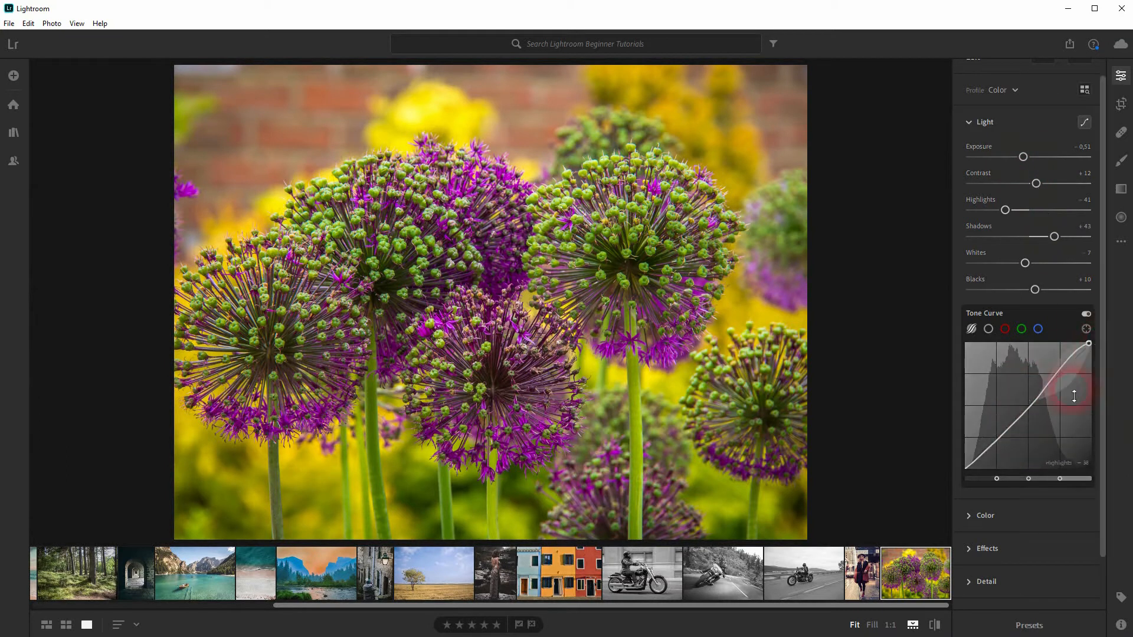
{"action": "left_click", "coordinate": [934, 625]}
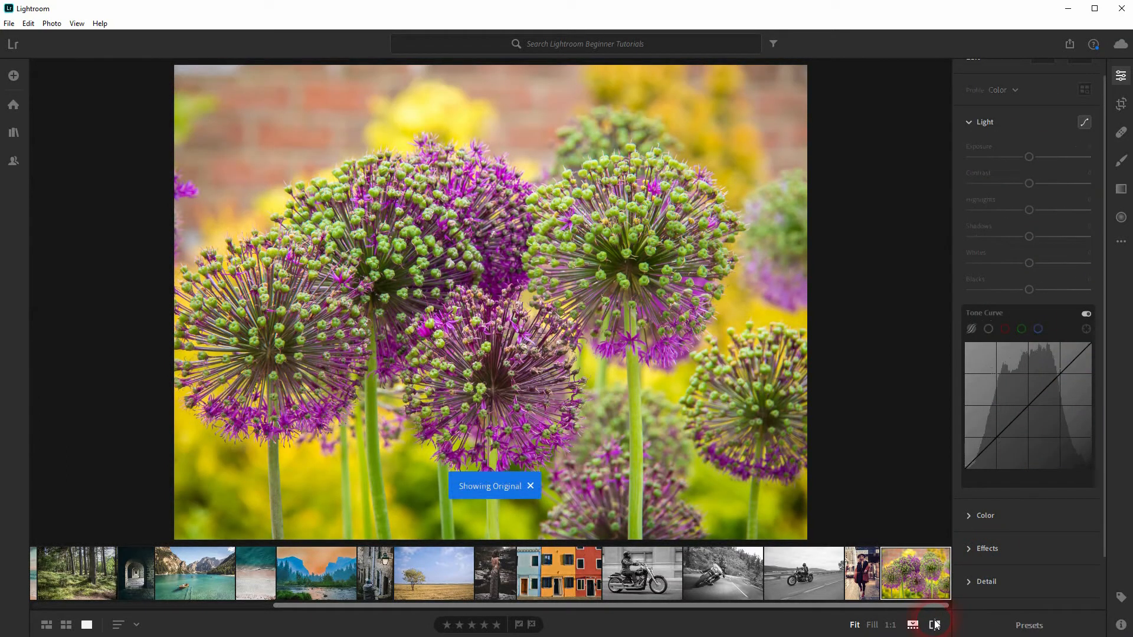
{"action": "left_click", "coordinate": [935, 624]}
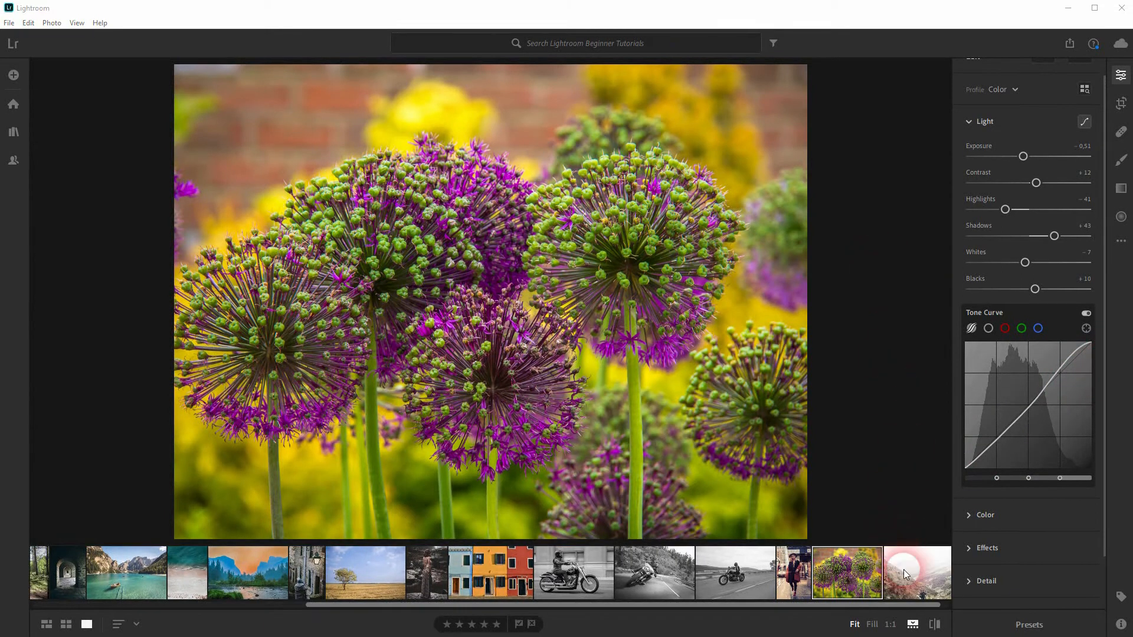
Open the hillside photo of the hiker for editing, with its Light adjustments and Tone Curve displayed
{"action": "left_click", "coordinate": [904, 569]}
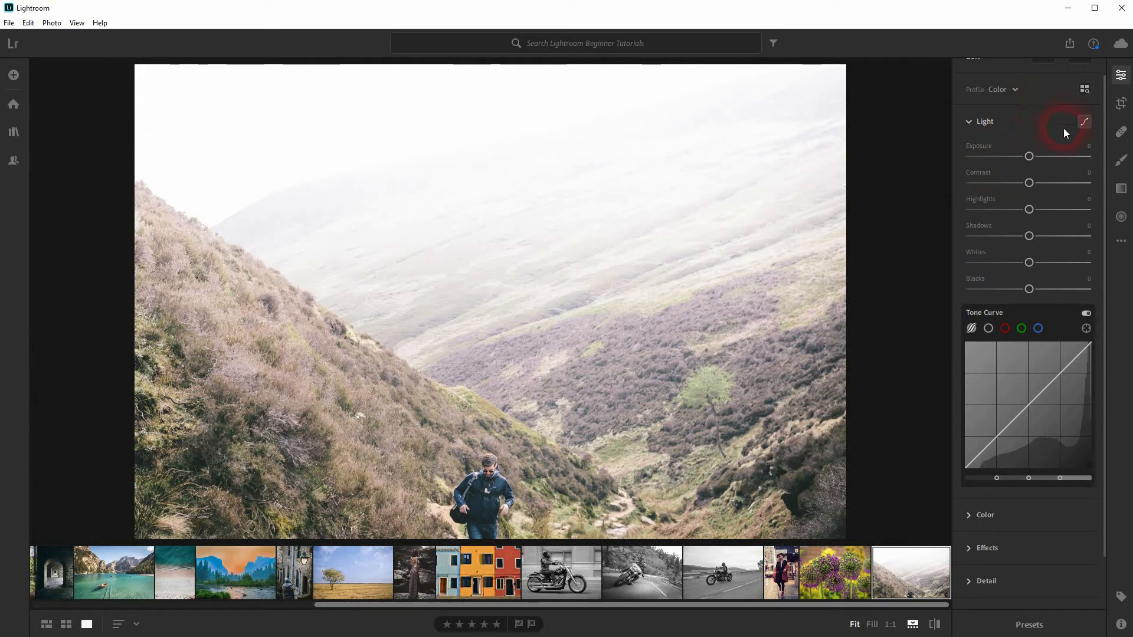
{"action": "left_click", "coordinate": [1123, 75]}
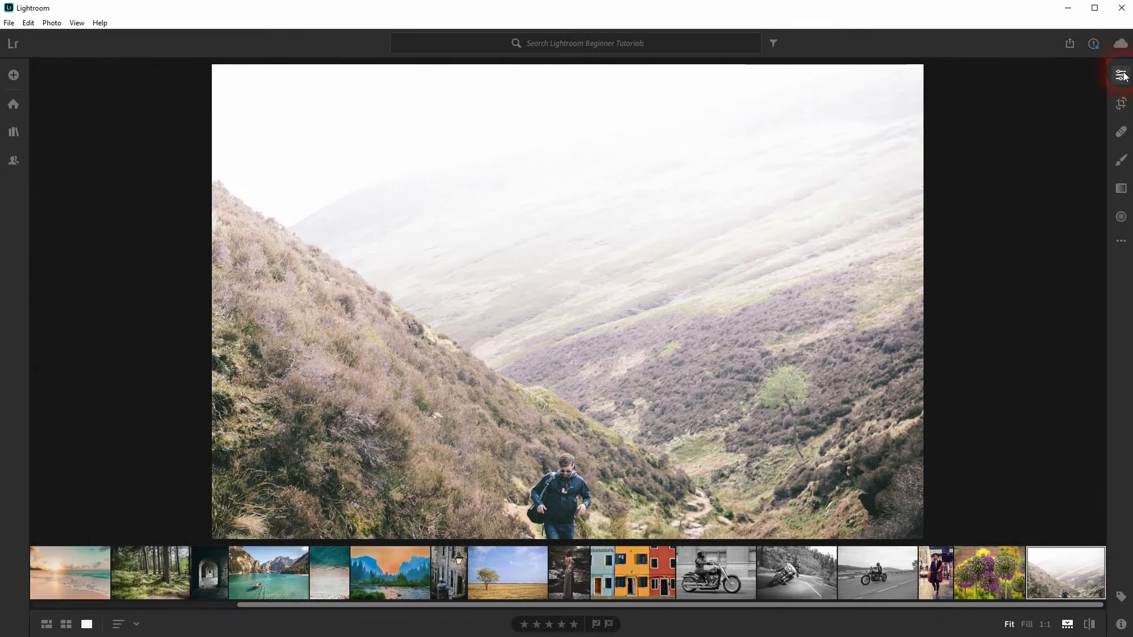
{"action": "left_click", "coordinate": [1122, 75]}
{"action": "left_click", "coordinate": [985, 140]}
{"action": "left_click", "coordinate": [986, 142]}
{"action": "left_click", "coordinate": [1084, 141]}
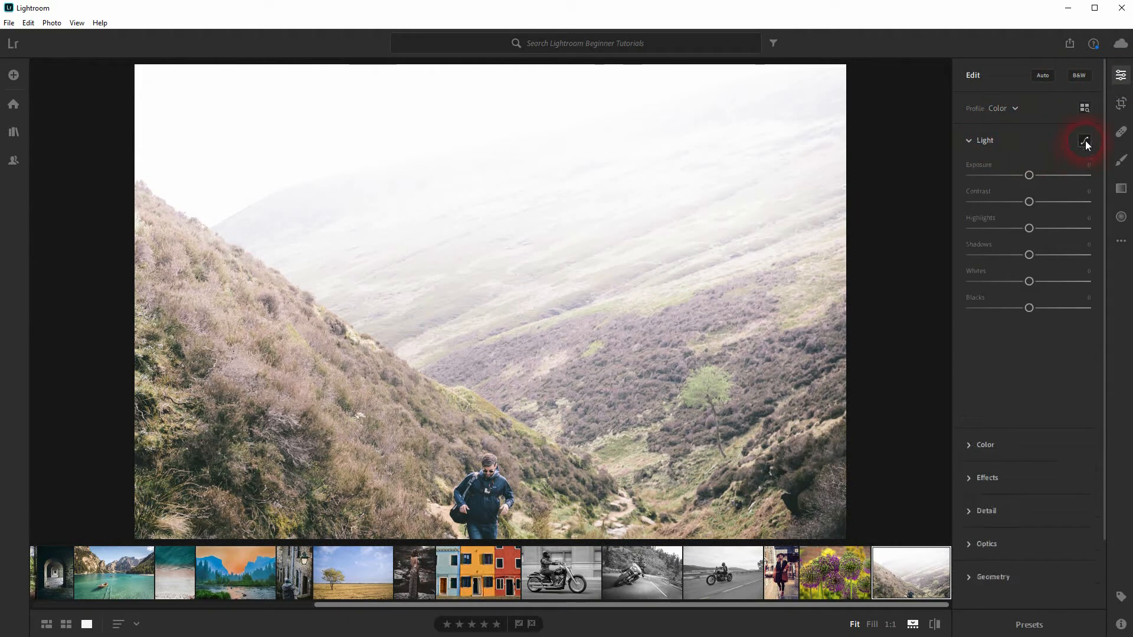
{"action": "left_click", "coordinate": [1084, 141]}
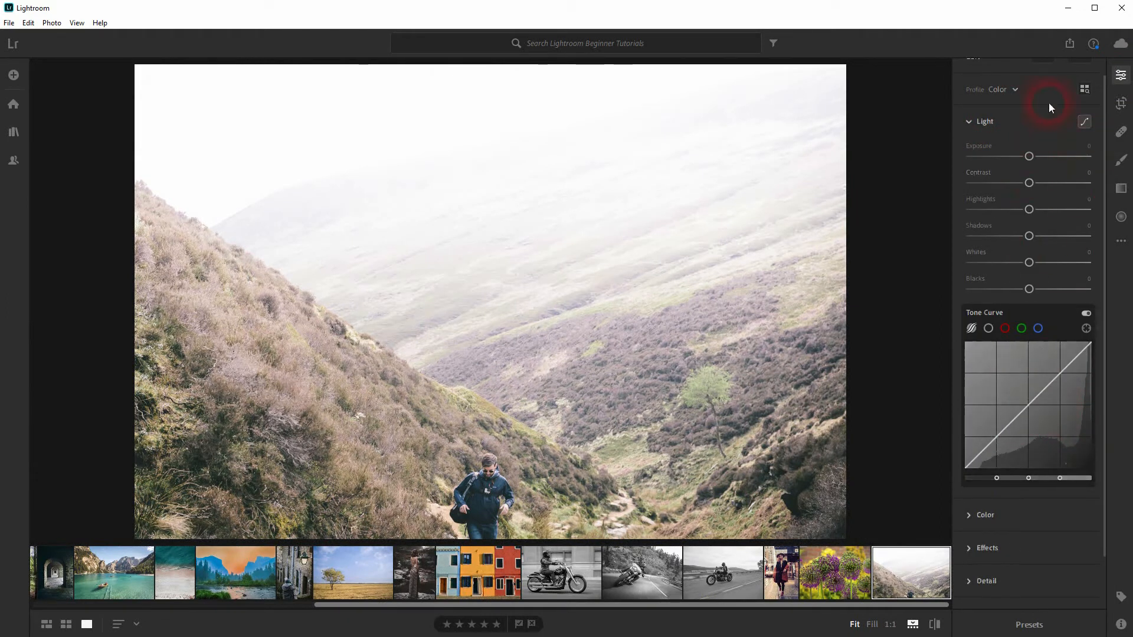
{"action": "scroll", "coordinate": [1105, 92], "scroll_direction": "up", "scroll_amount": 2}
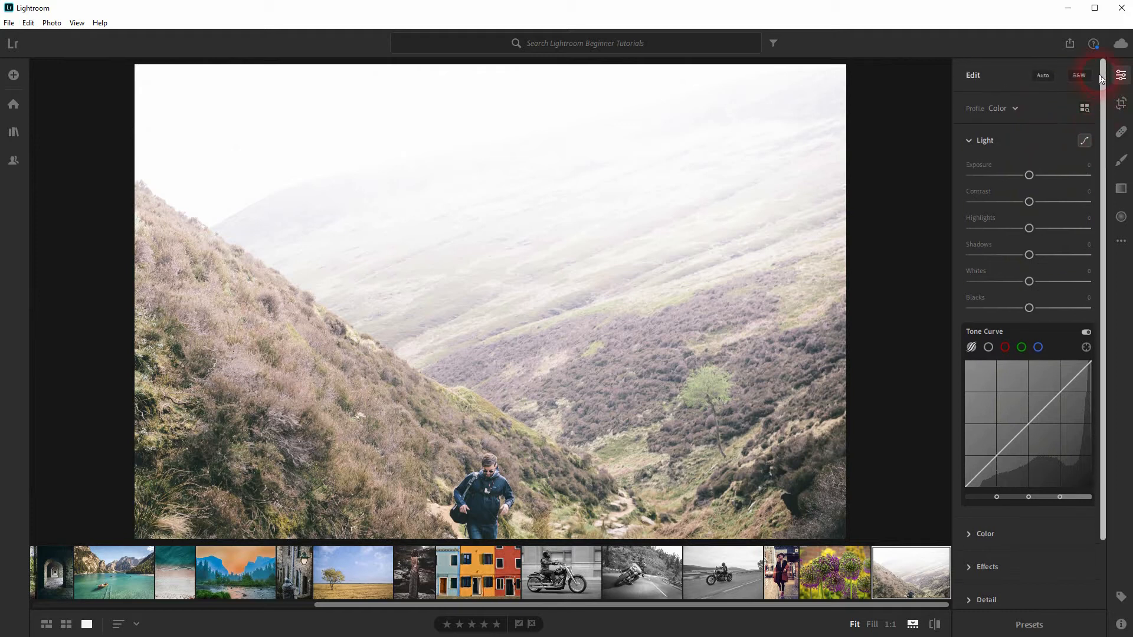
Apply automatic corrections to the hillside photo, and refine Exposure to -1.16, Contrast to +11, Highlights to -26 and Shadows to +44
{"action": "left_click", "coordinate": [1040, 75]}
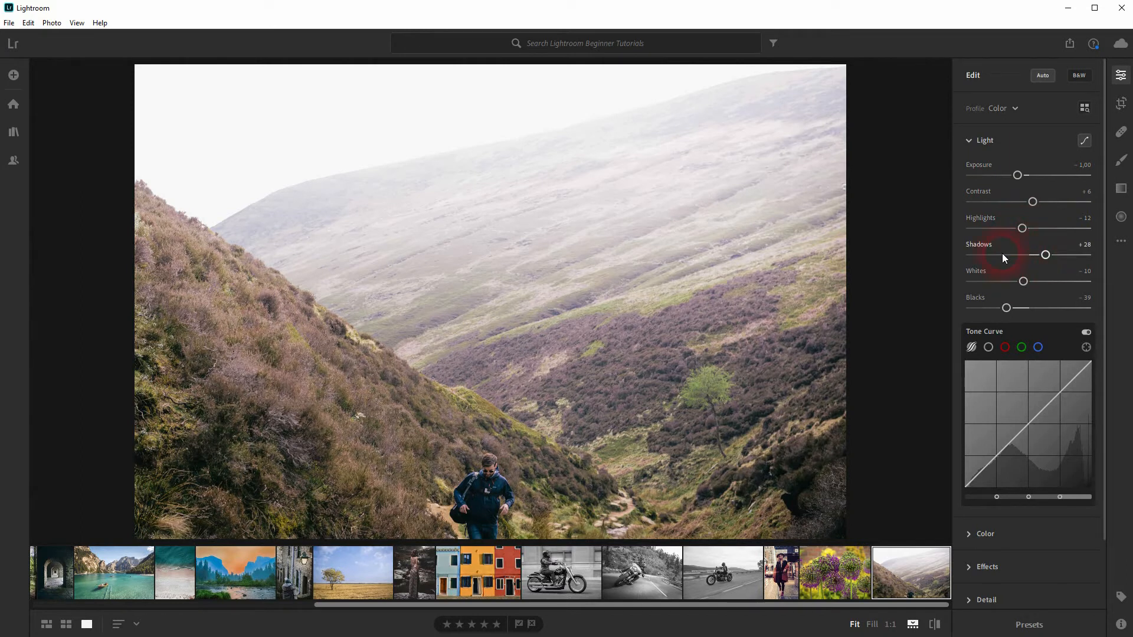
{"action": "left_click_drag", "start_coordinate": [1019, 175], "coordinate": [1015, 176]}
{"action": "left_click", "coordinate": [1032, 204]}
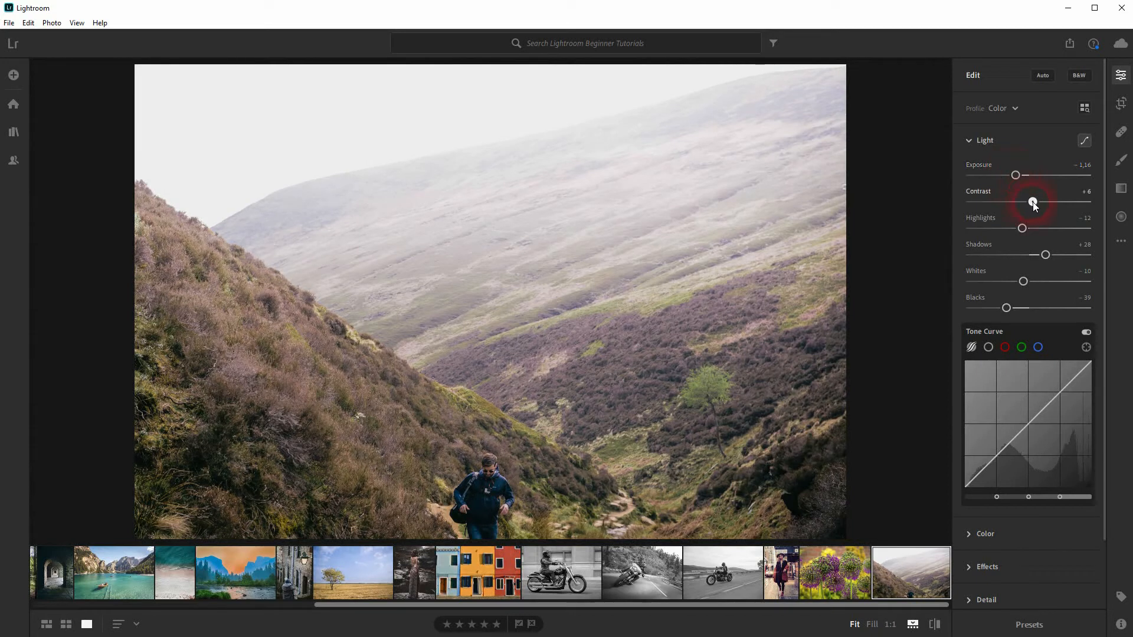
{"action": "mouse_move", "coordinate": [1023, 229]}
{"action": "left_mouse_down"}
{"action": "mouse_move", "coordinate": [994, 228]}
{"action": "mouse_move", "coordinate": [1014, 229]}
{"action": "left_mouse_up"}
{"action": "left_click_drag", "start_coordinate": [1006, 308], "coordinate": [1007, 307]}
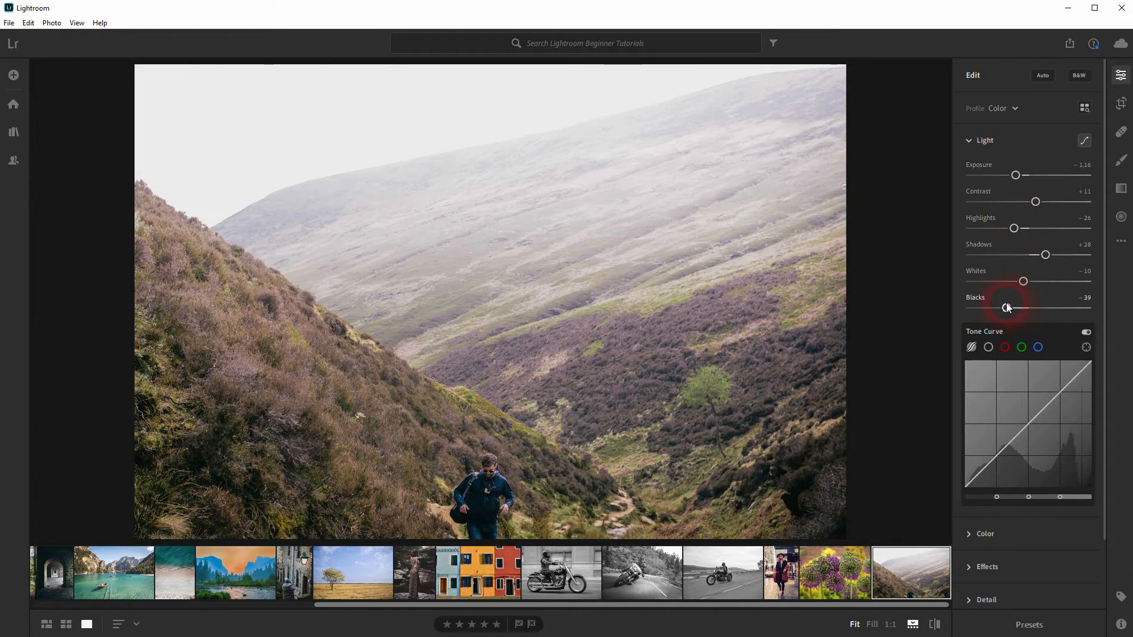
{"action": "left_click_drag", "start_coordinate": [1045, 255], "coordinate": [1055, 255]}
Form an S-shaped Tone Curve on the hillside photo with Lights at +24 and Darks at -29, and fine-tune its shadows
{"action": "mouse_move", "coordinate": [1001, 451]}
{"action": "left_mouse_down"}
{"action": "mouse_move", "coordinate": [1006, 466]}
{"action": "mouse_move", "coordinate": [996, 460]}
{"action": "left_mouse_up"}
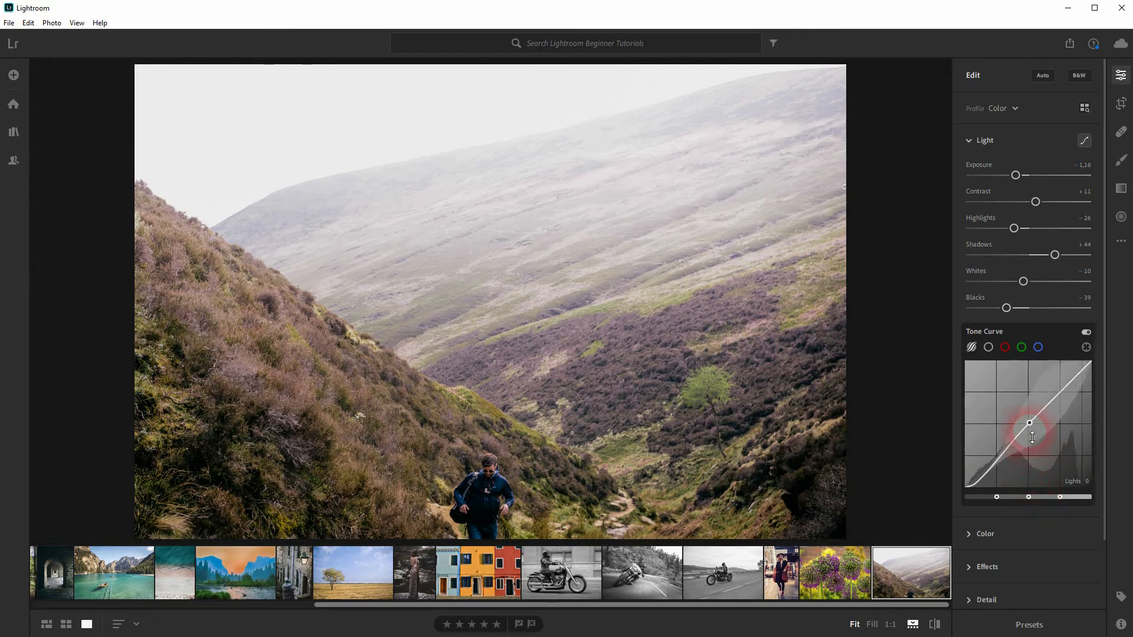
{"action": "left_click_drag", "start_coordinate": [1033, 440], "coordinate": [1033, 453]}
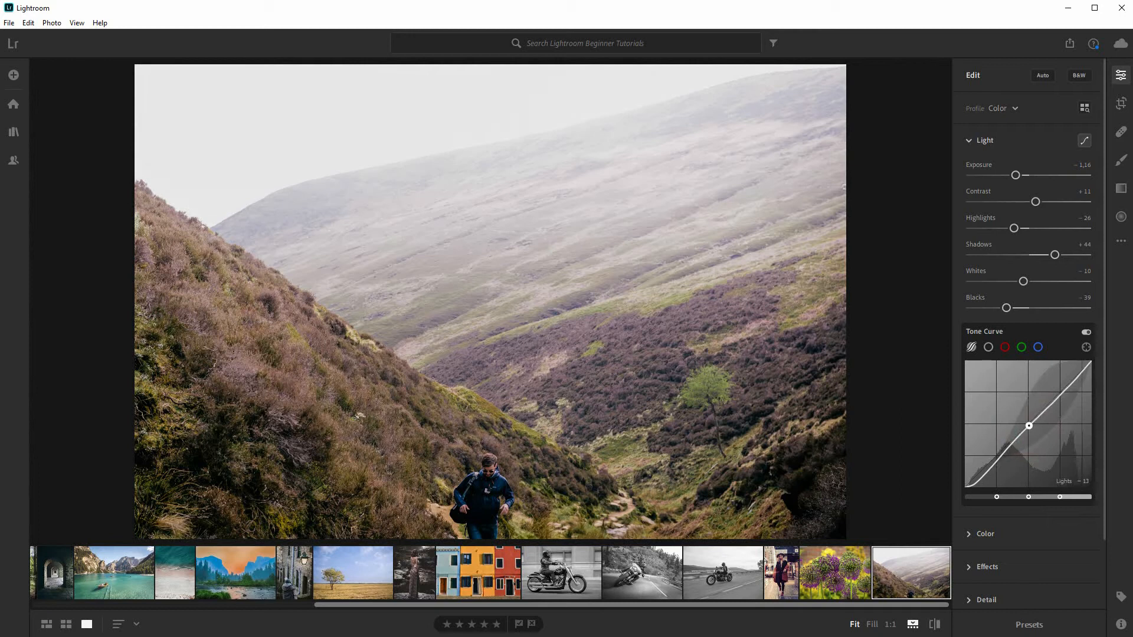
{"action": "left_click_drag", "start_coordinate": [1061, 400], "coordinate": [1057, 386]}
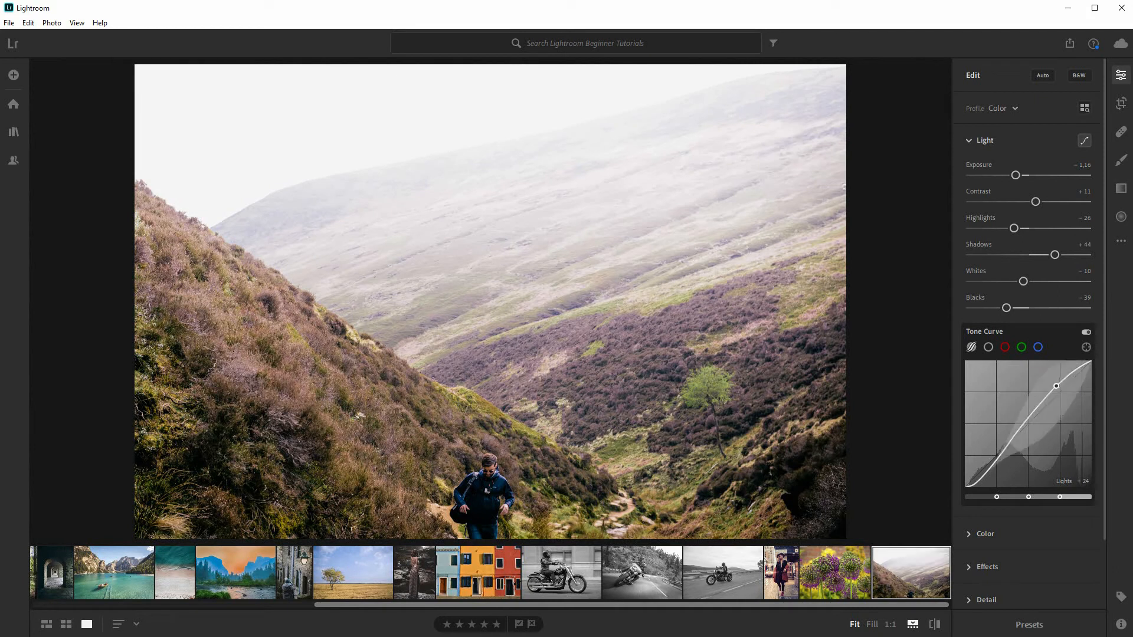
{"action": "left_click_drag", "start_coordinate": [1028, 429], "coordinate": [1026, 428]}
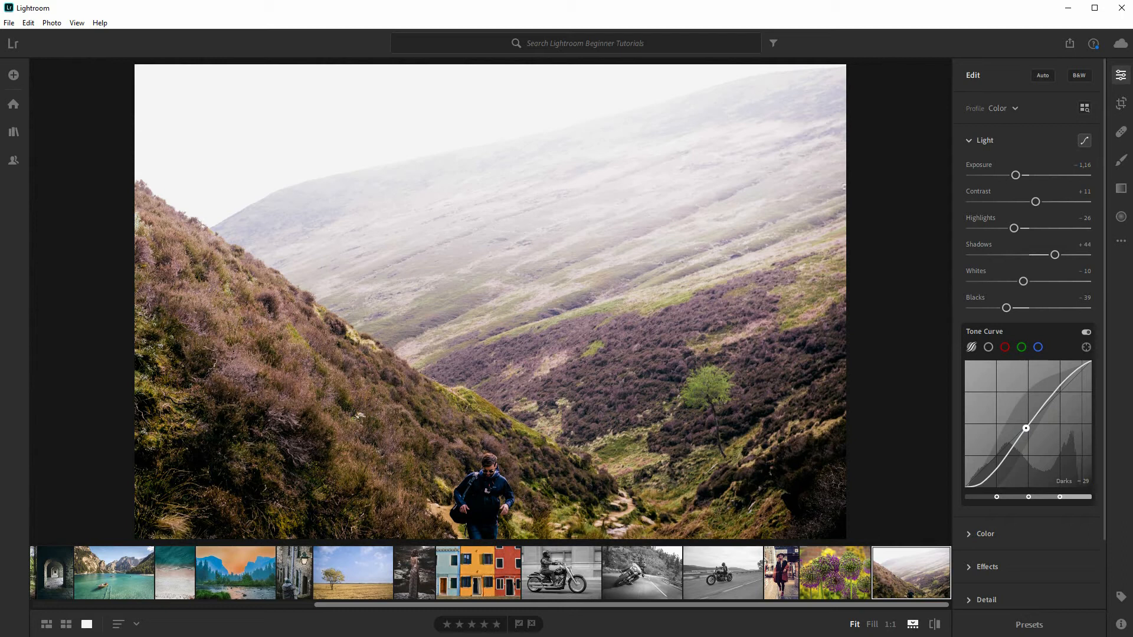
{"action": "left_click_drag", "start_coordinate": [997, 463], "coordinate": [995, 464]}
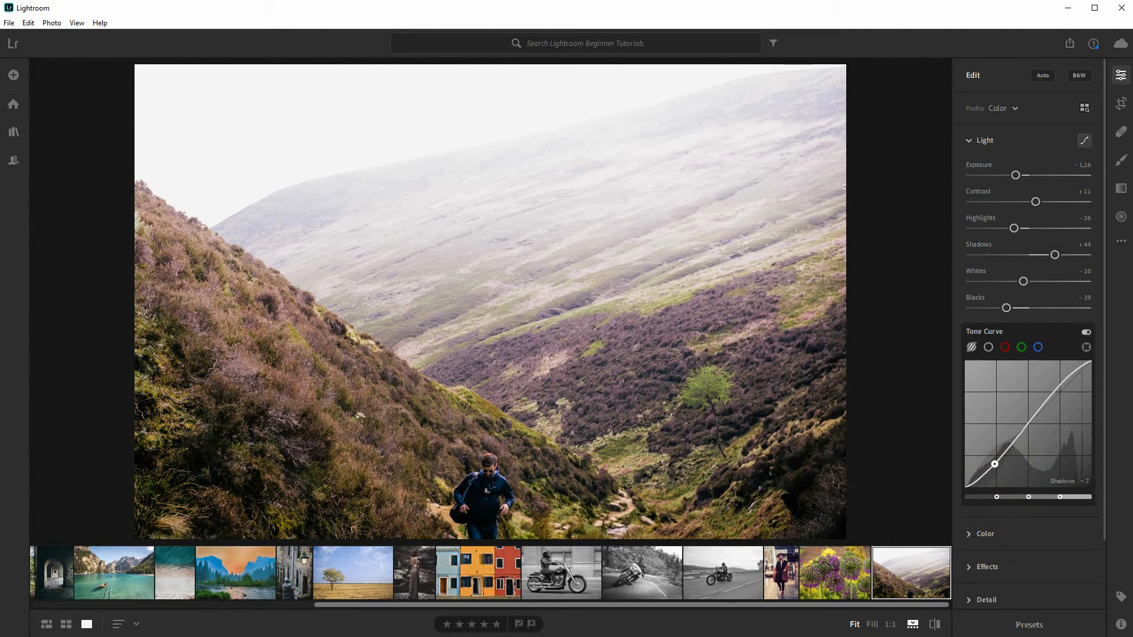
Check the Tone Curve's effect by switching it off and on, and compare the edited hillside photo with its original
{"action": "left_click", "coordinate": [1085, 333]}
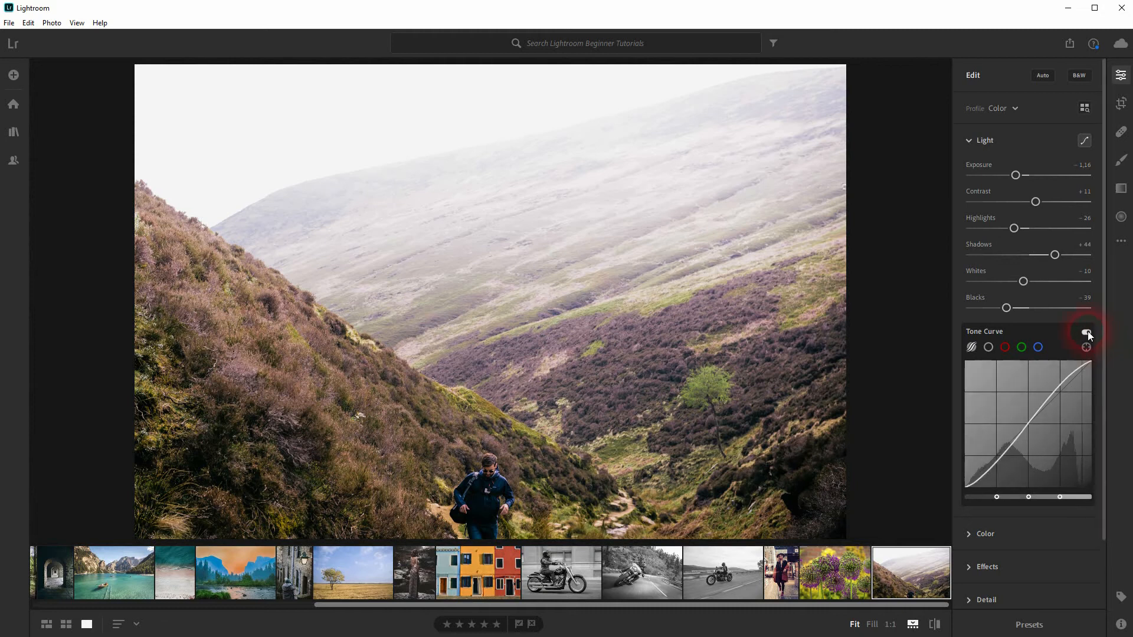
{"action": "left_click", "coordinate": [1086, 332]}
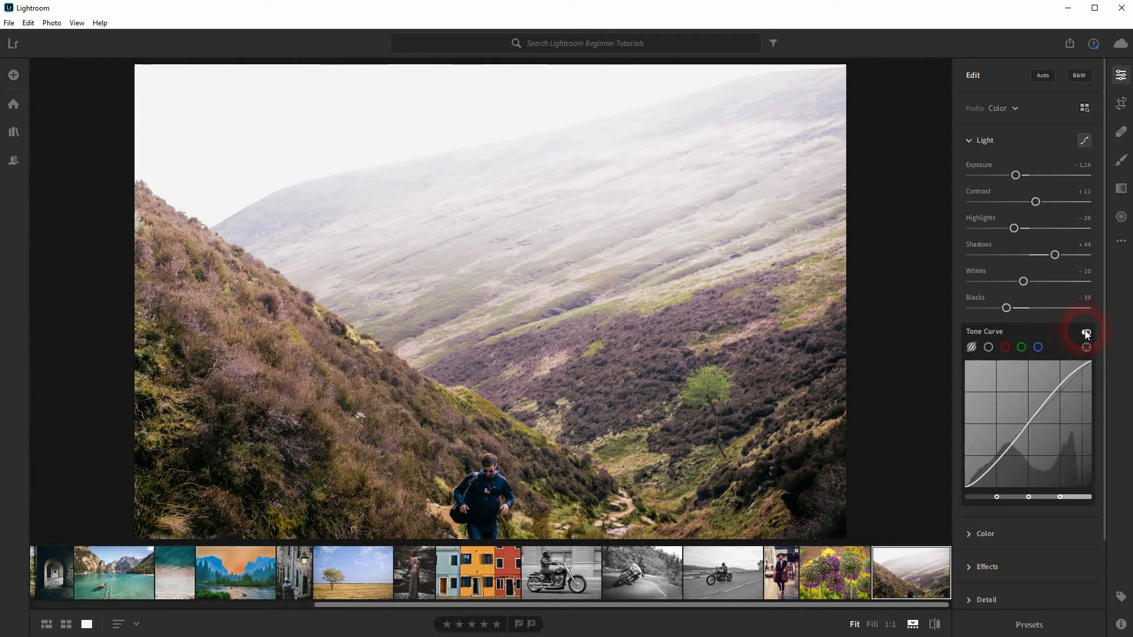
{"action": "left_click", "coordinate": [1086, 332]}
{"action": "left_click", "coordinate": [1086, 332]}
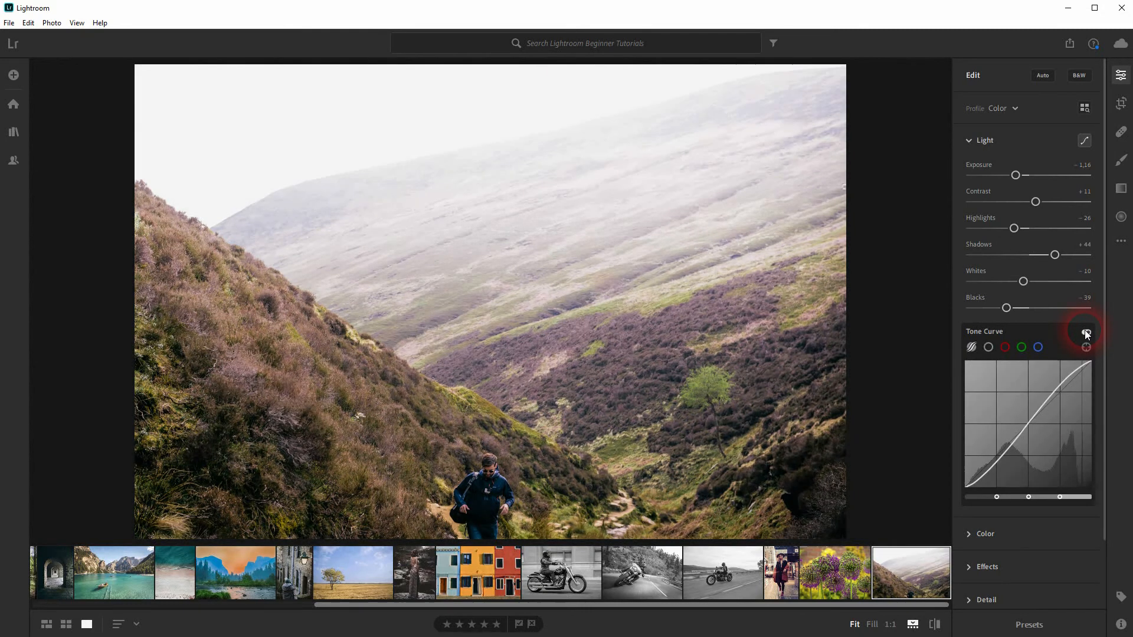
{"action": "left_click", "coordinate": [935, 624]}
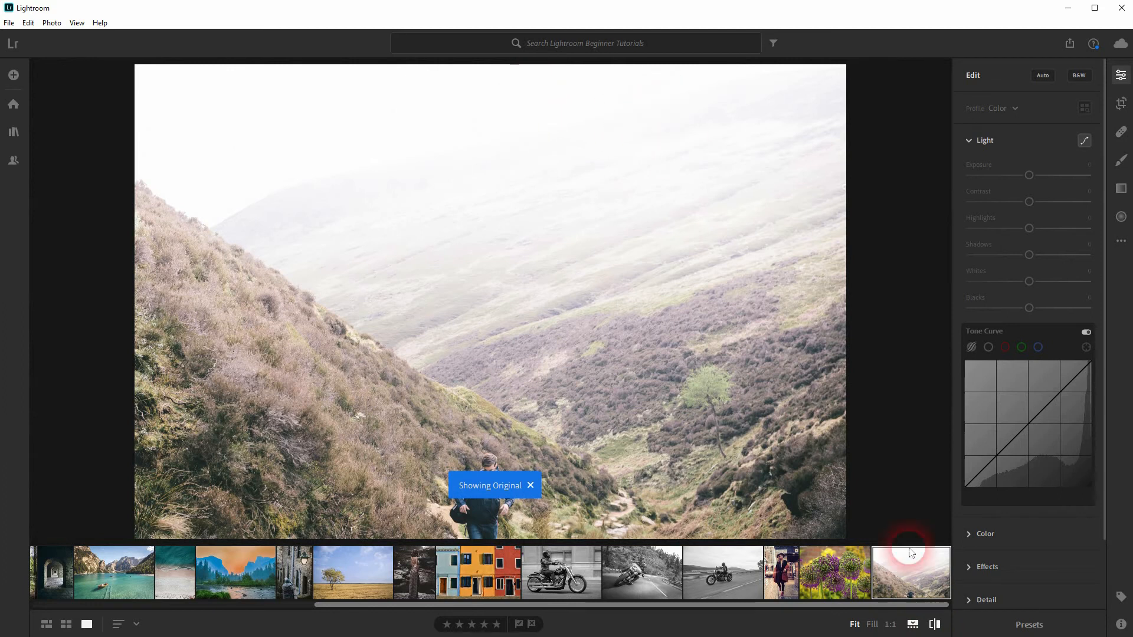
{"action": "left_click", "coordinate": [934, 624]}
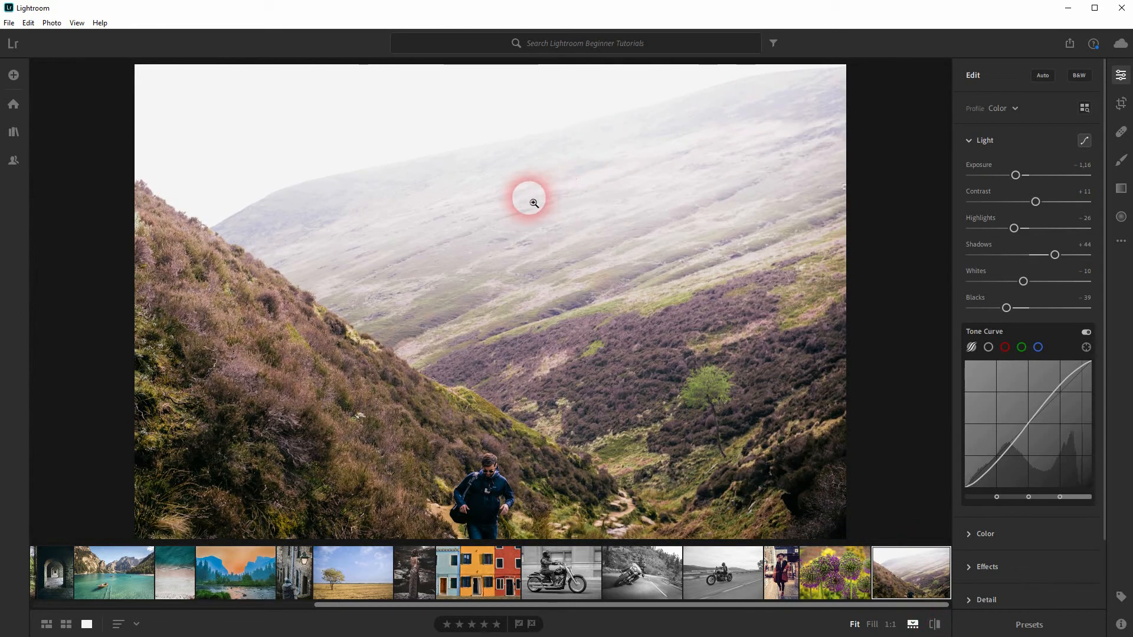
{"action": "left_click", "coordinate": [935, 625]}
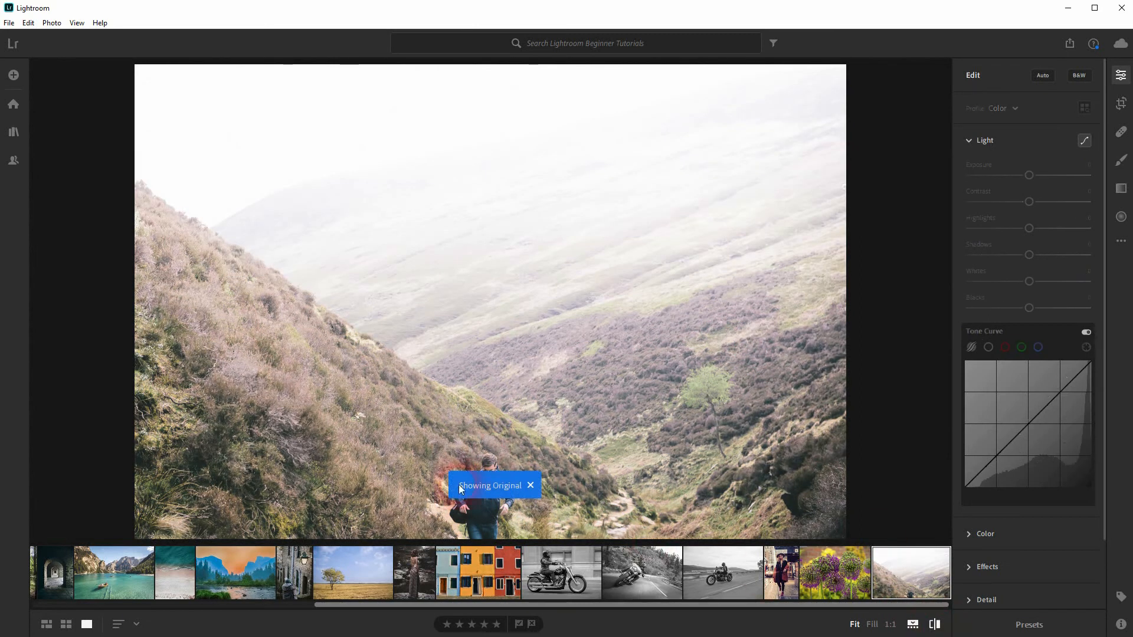
{"action": "left_click", "coordinate": [531, 485]}
{"action": "left_click", "coordinate": [935, 624]}
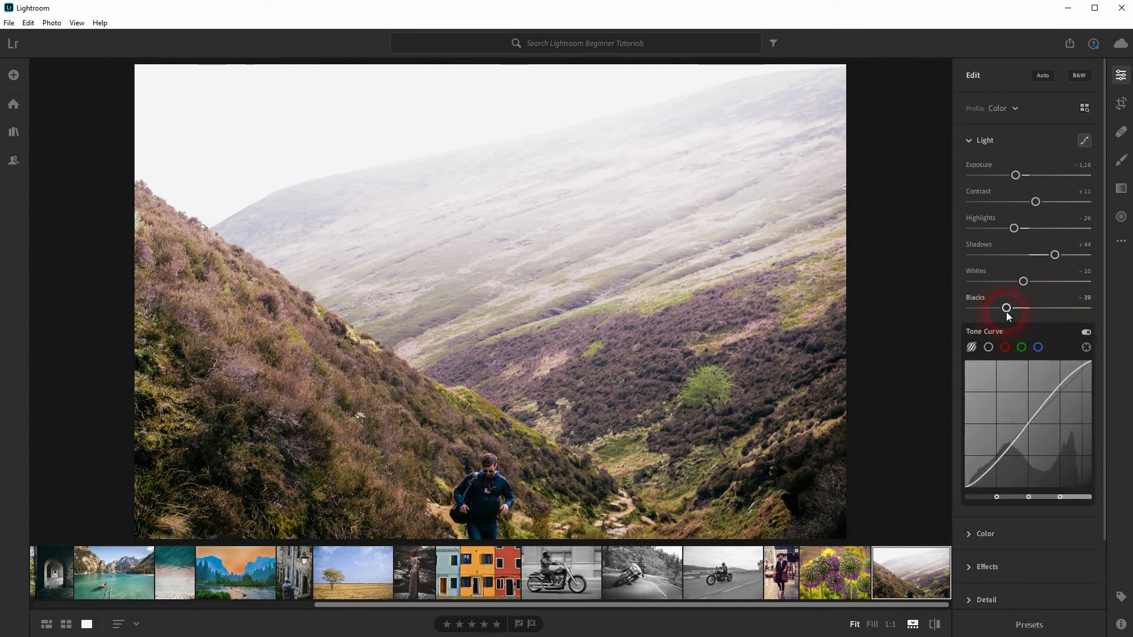
Brighten the hillside photo by setting Exposure to -0.71, and compare the result with the original
{"action": "left_click_drag", "start_coordinate": [1015, 175], "coordinate": [1023, 177]}
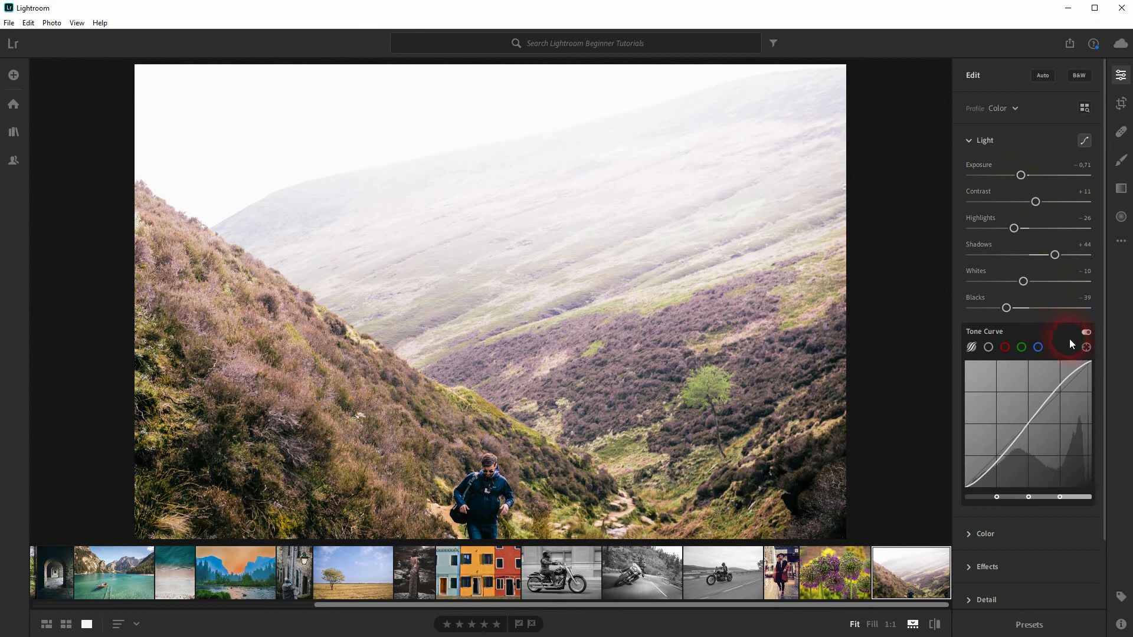
{"action": "left_click_drag", "start_coordinate": [935, 625], "coordinate": [936, 627]}
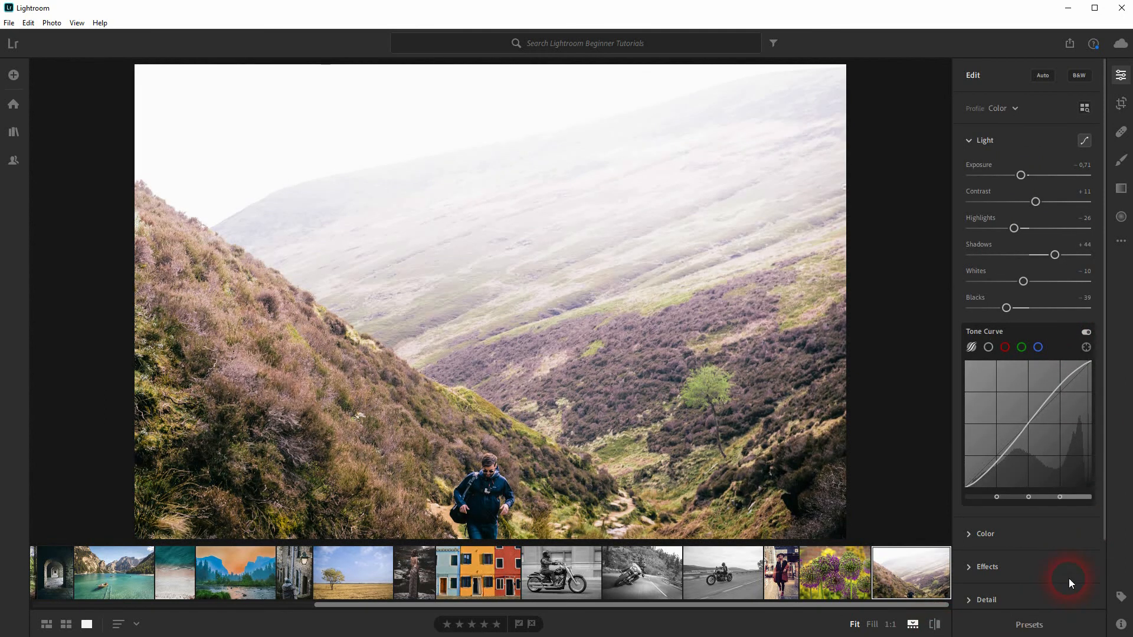